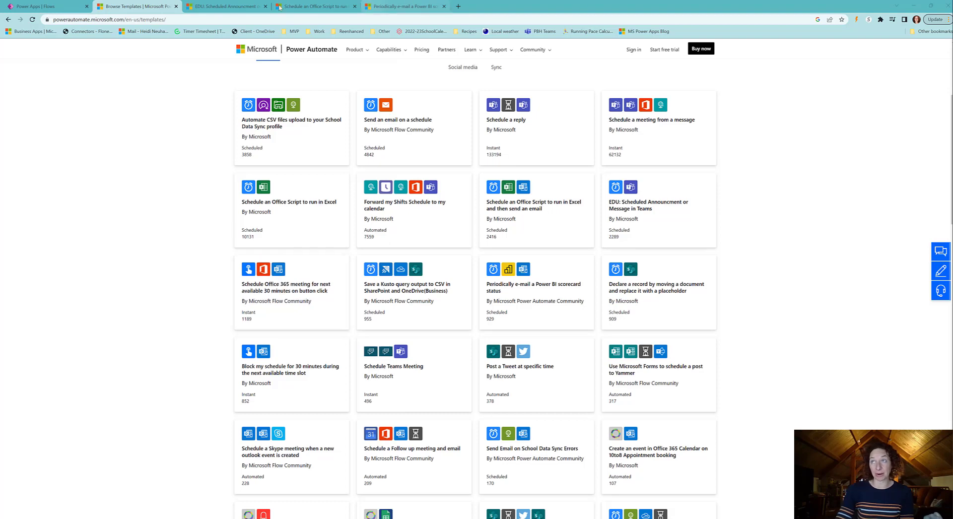
Look over the Teams announcement, Office Script and Power BI scorecard templates, then return to Power Apps Flows.
click(228, 6)
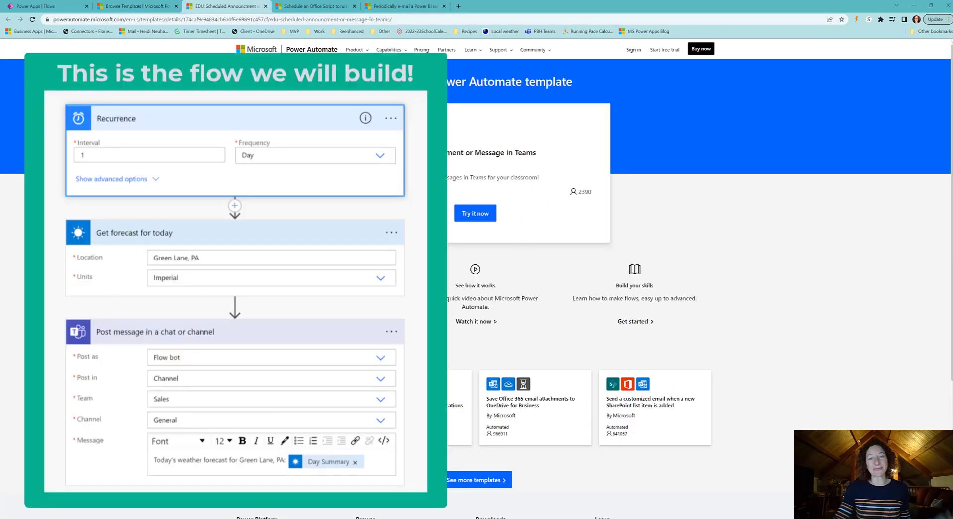
click(312, 10)
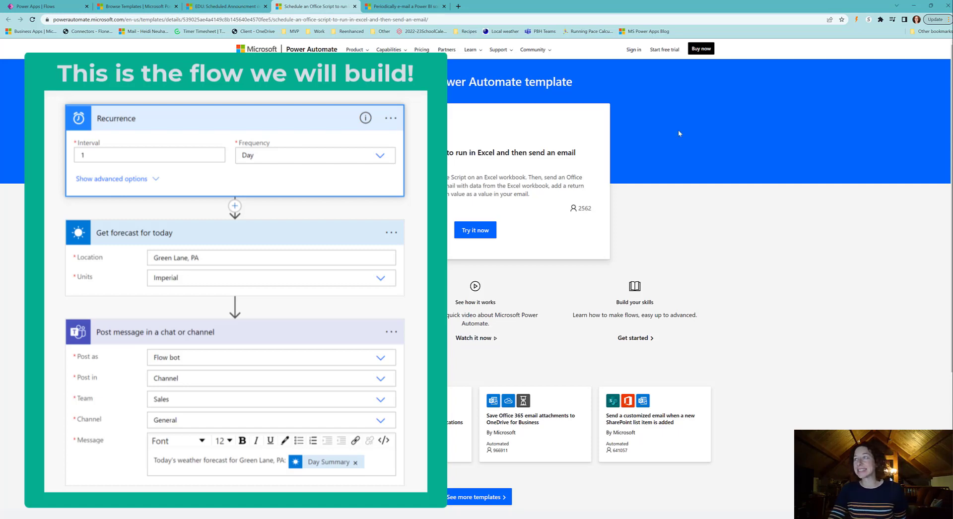
click(427, 7)
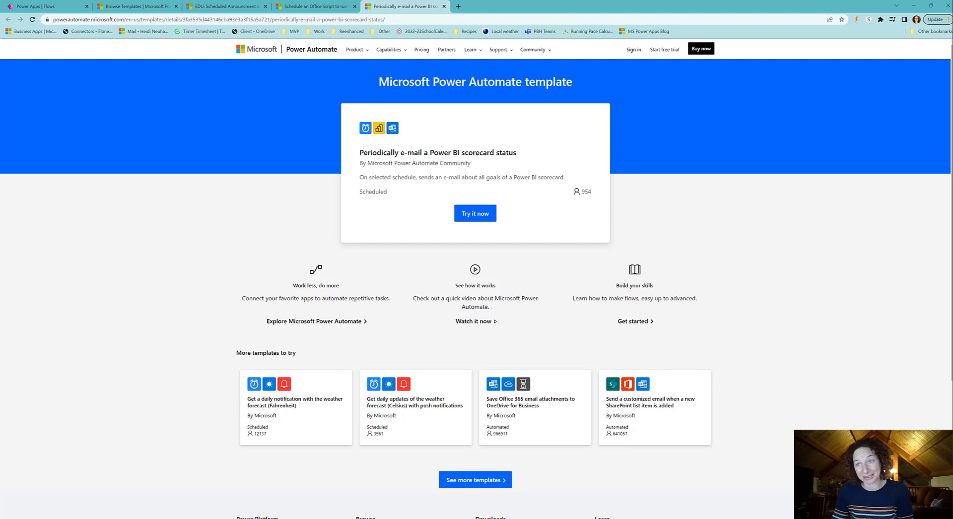
key(ctrl+1)
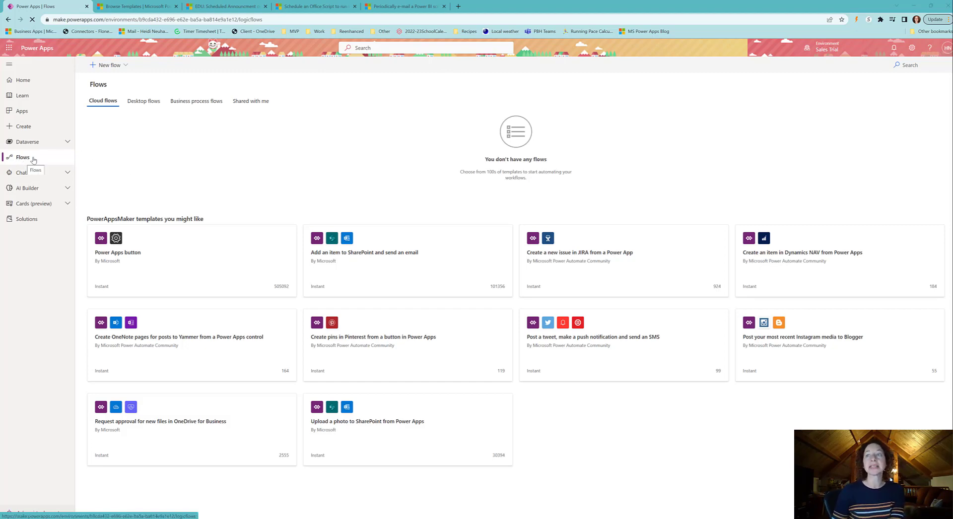
Start a new scheduled cloud flow named 'Weather forecast'.
click(108, 65)
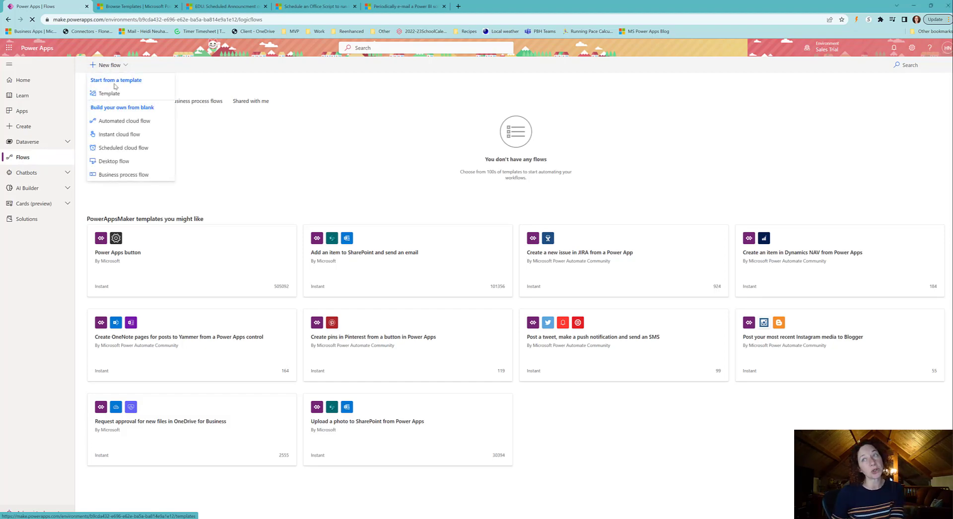
click(123, 152)
click(603, 223)
text(Weather forecast)
Schedule it to start 1/24/23 at 08:00 AM and repeat every 1 day.
click(684, 180)
click(672, 311)
click(800, 178)
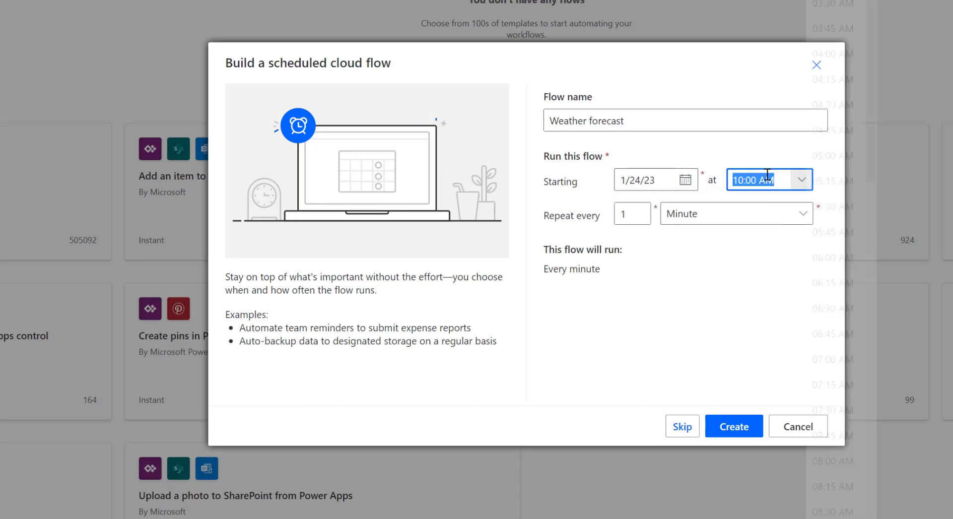
click(826, 461)
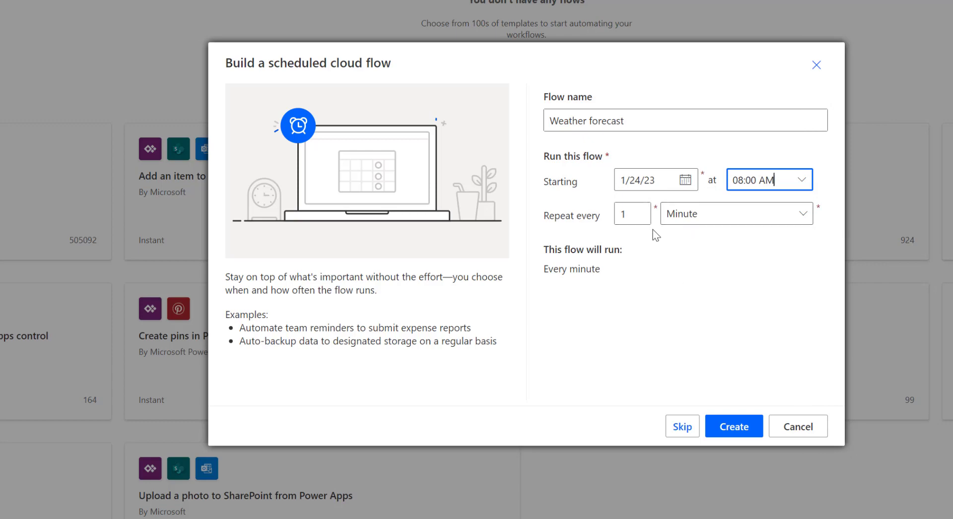
click(700, 215)
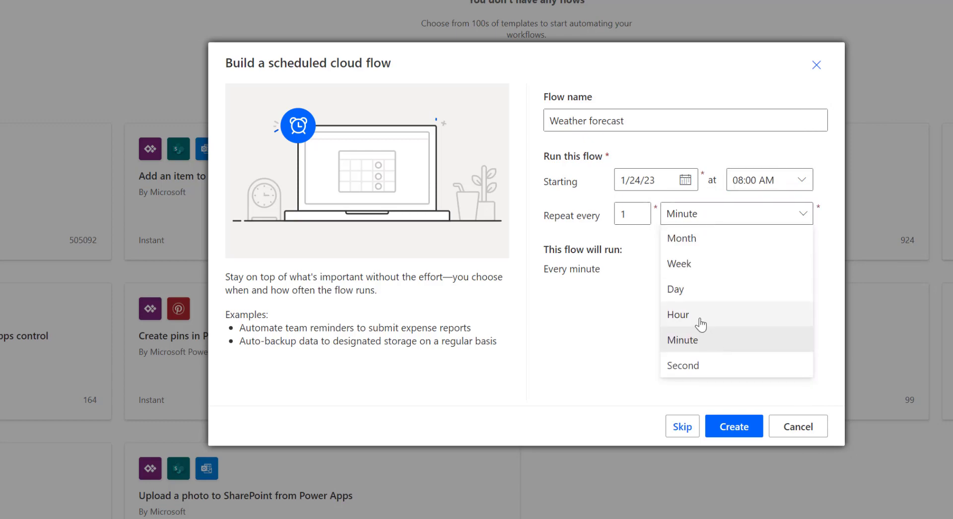
click(695, 290)
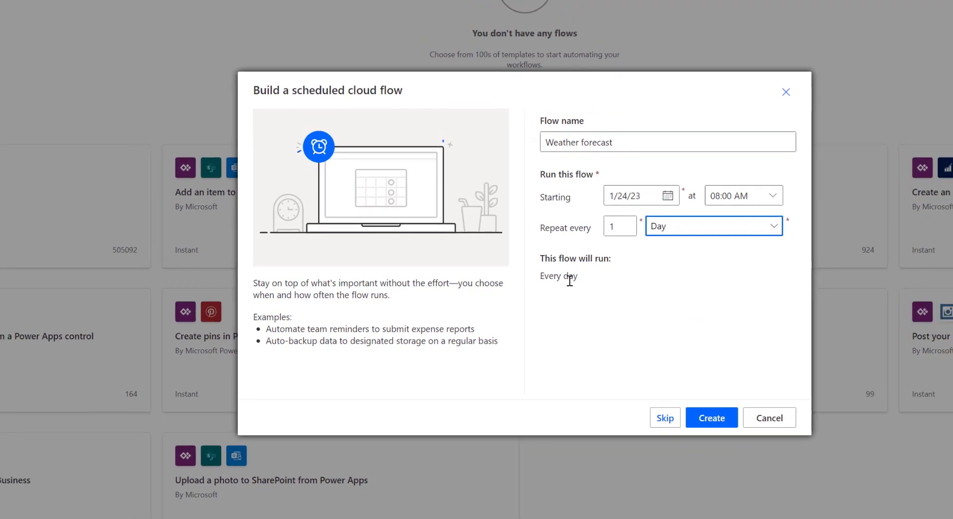
triple_click(571, 272)
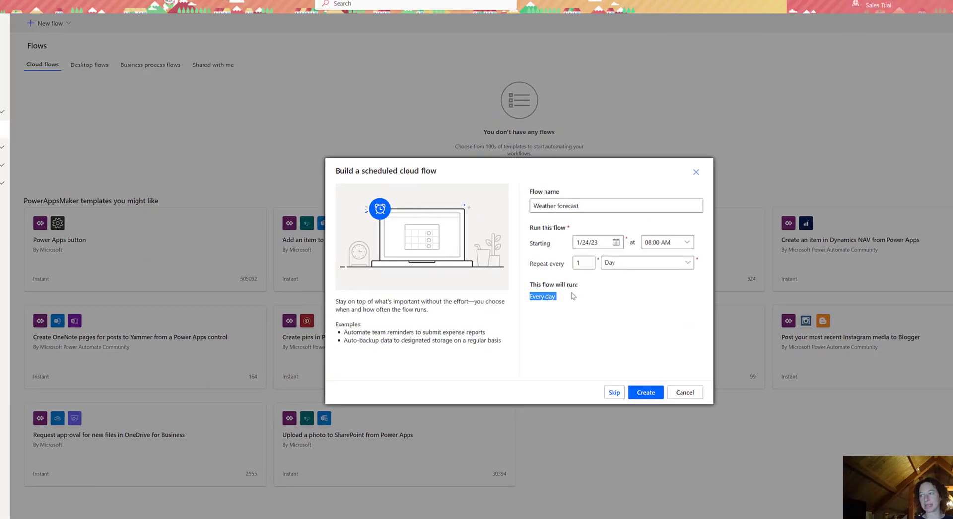
click(562, 304)
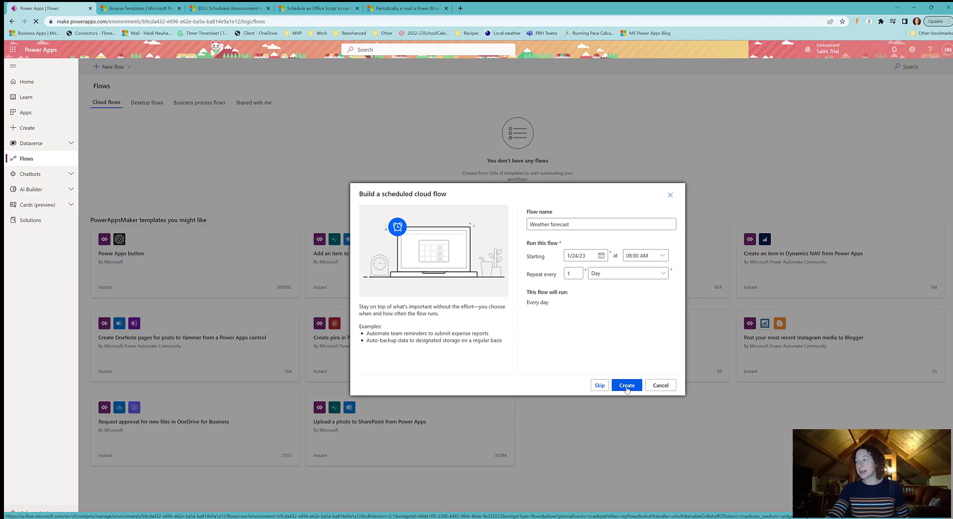
Create the flow and reveal the Recurrence trigger's advanced options, checking the time zone list.
click(615, 385)
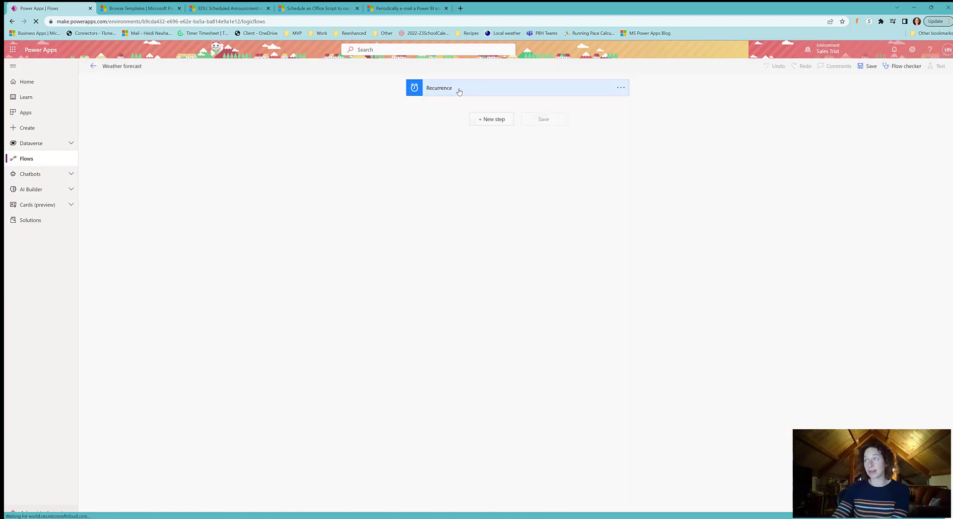
click(457, 88)
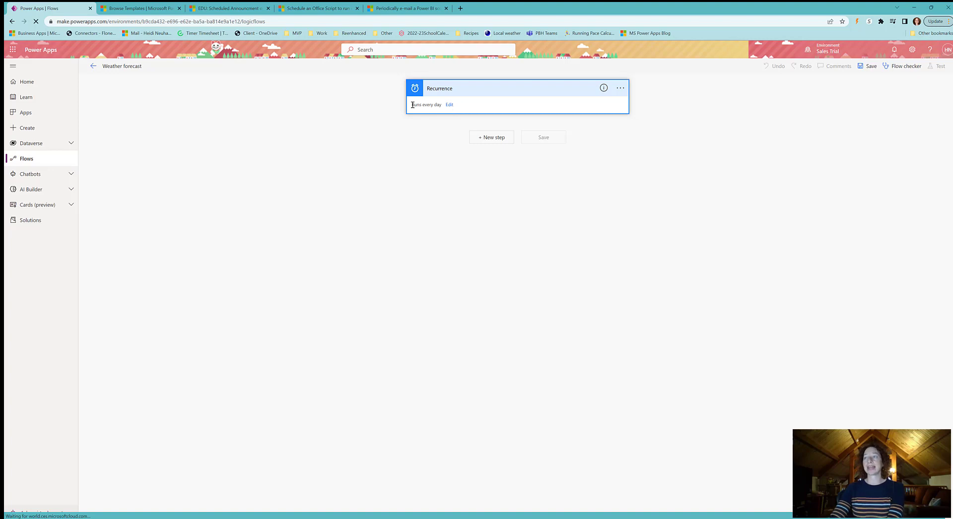
click(449, 106)
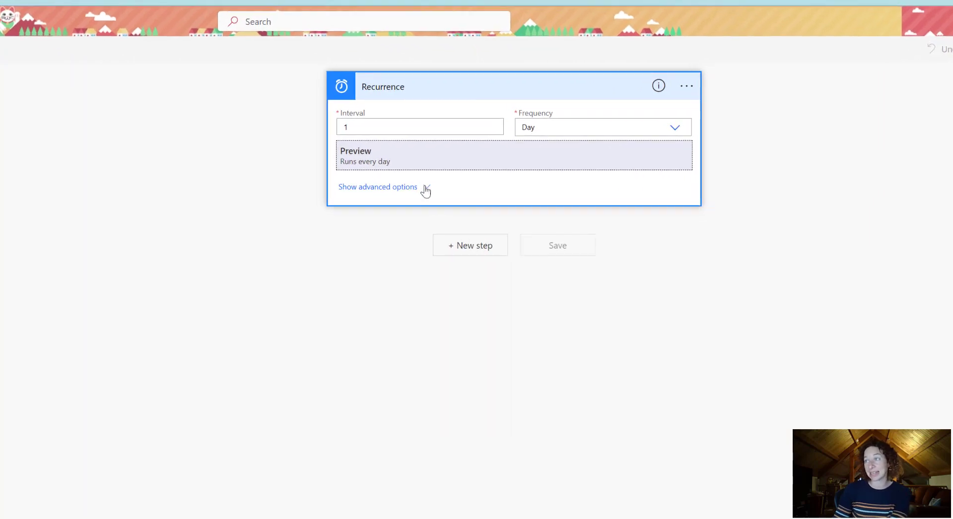
click(425, 190)
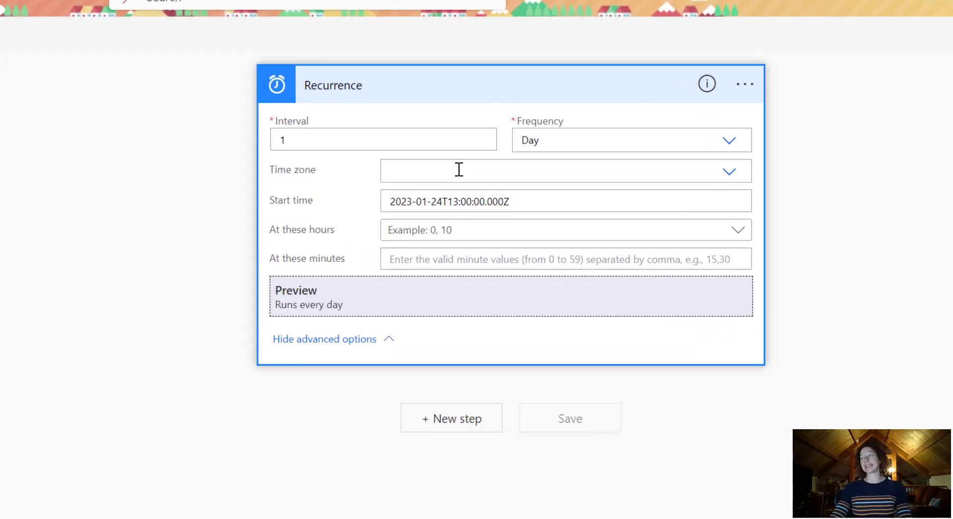
click(452, 168)
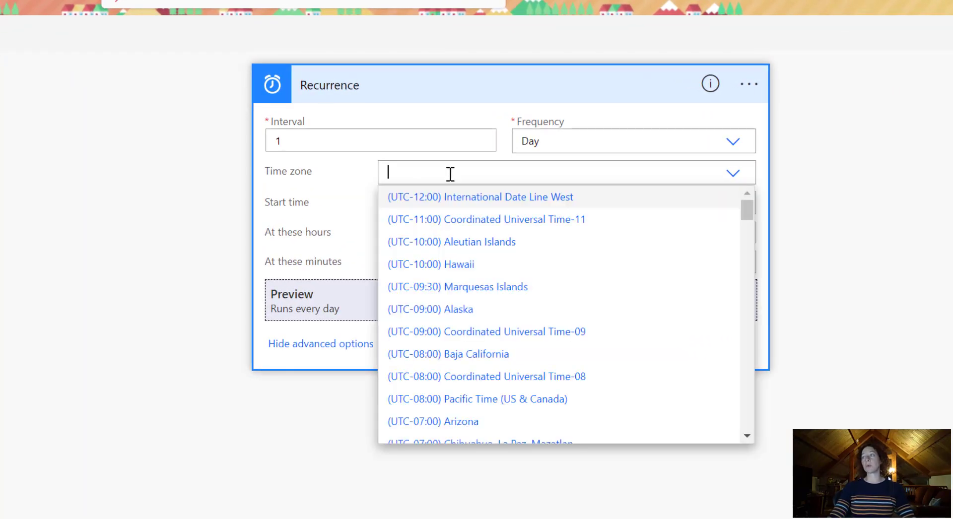
click(313, 185)
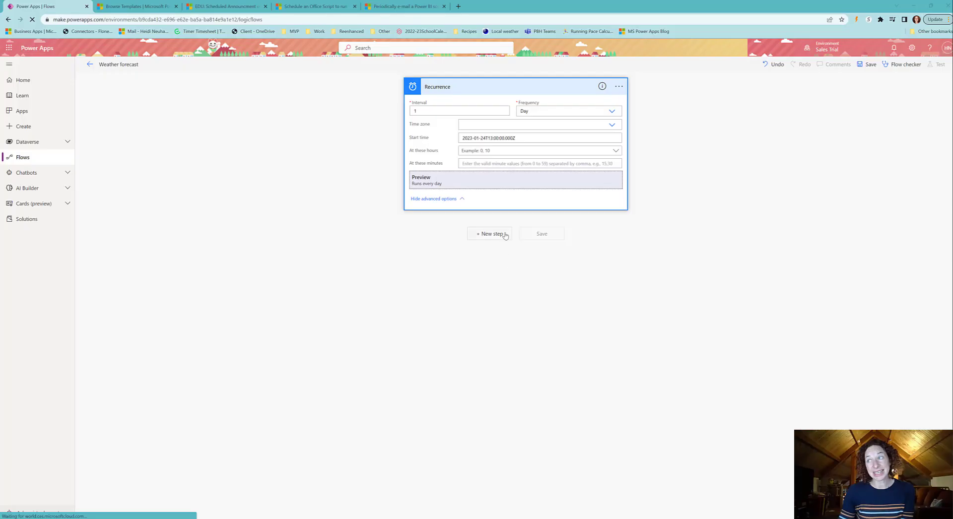
Add a new step below Recurrence and search actions for 'forecast'.
click(505, 236)
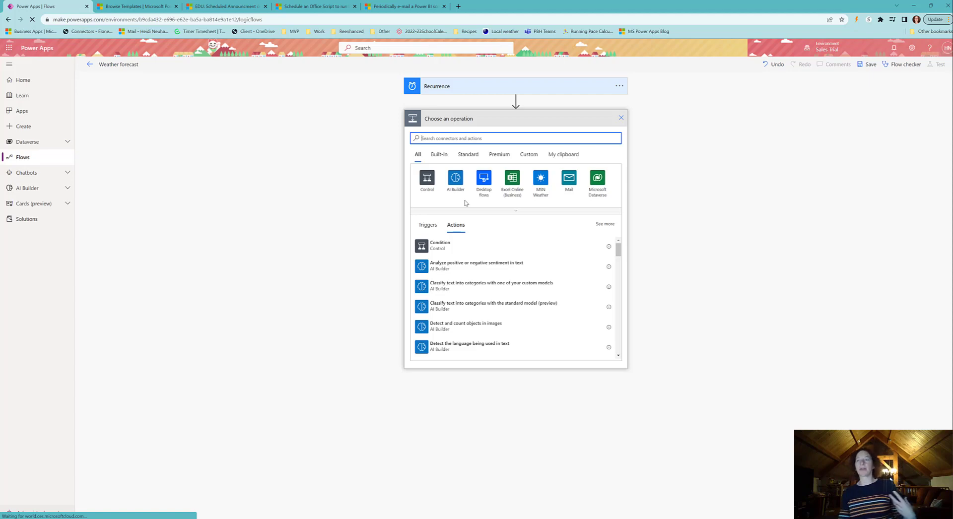
text(forecast)
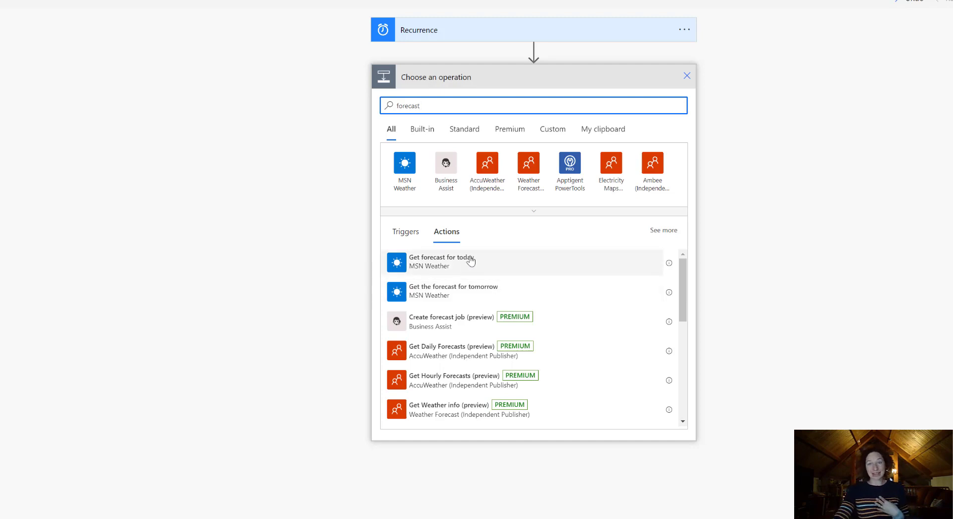
Add MSN Weather's Get forecast for today with location 18054 and Imperial units.
click(475, 275)
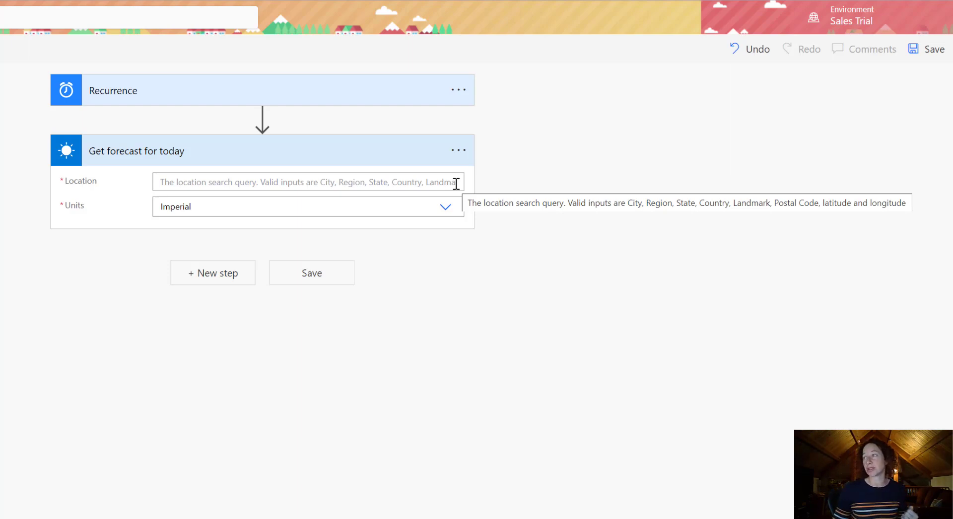
click(235, 185)
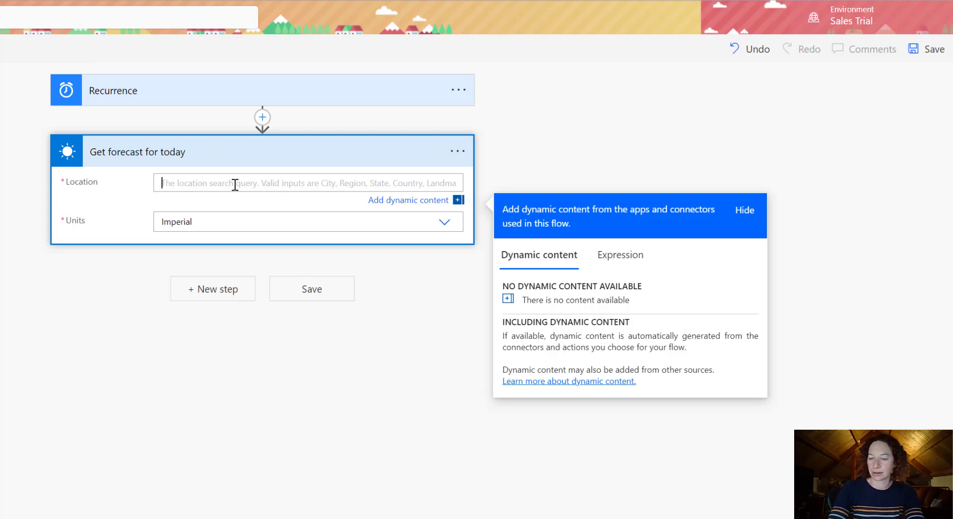
text(18054)
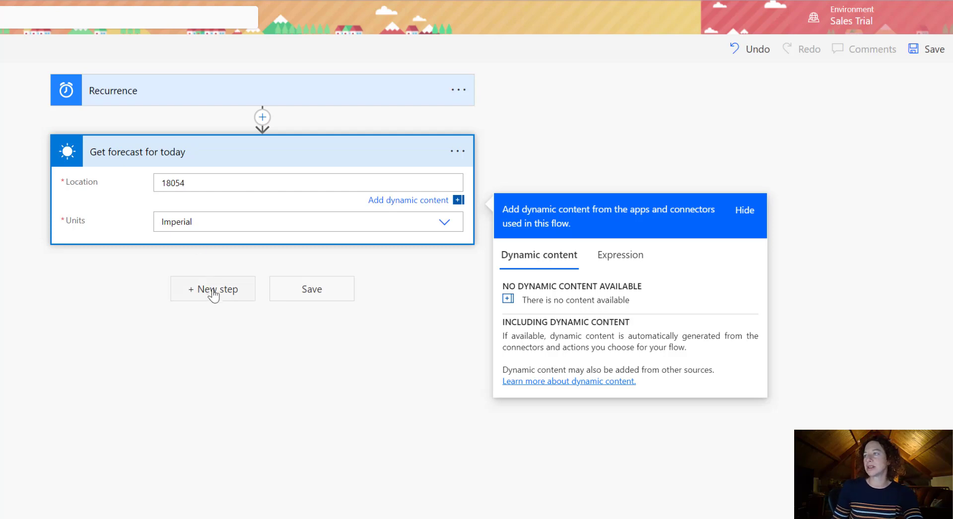
click(198, 221)
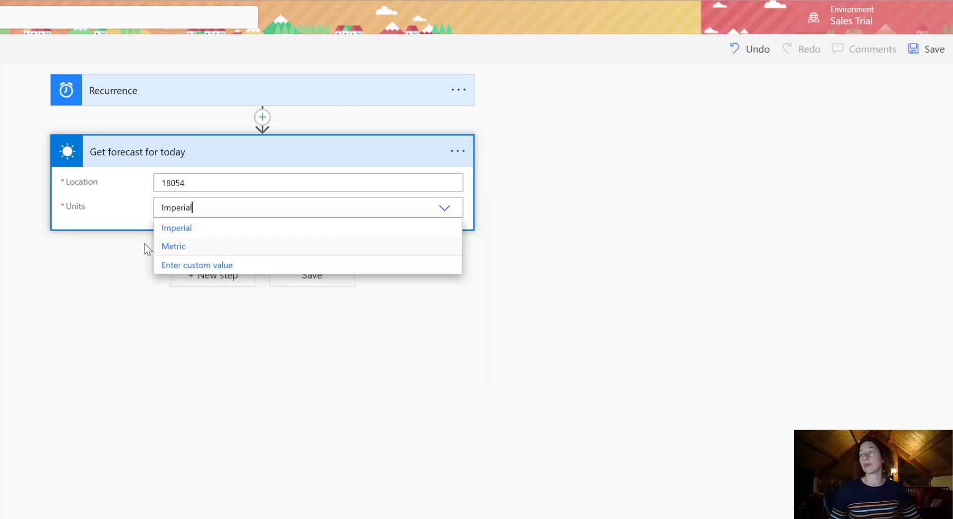
click(121, 270)
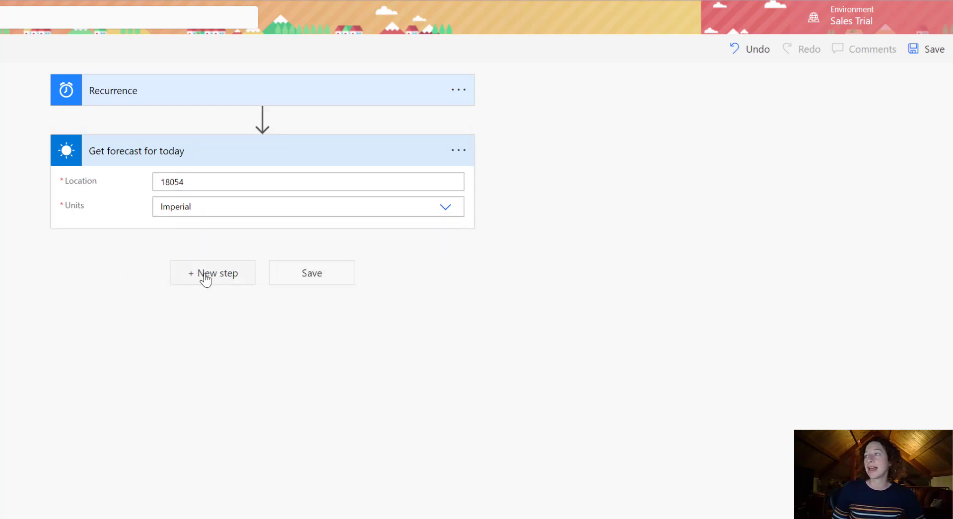
Add the Teams 'Post message in a chat or channel' action after the forecast step.
click(245, 281)
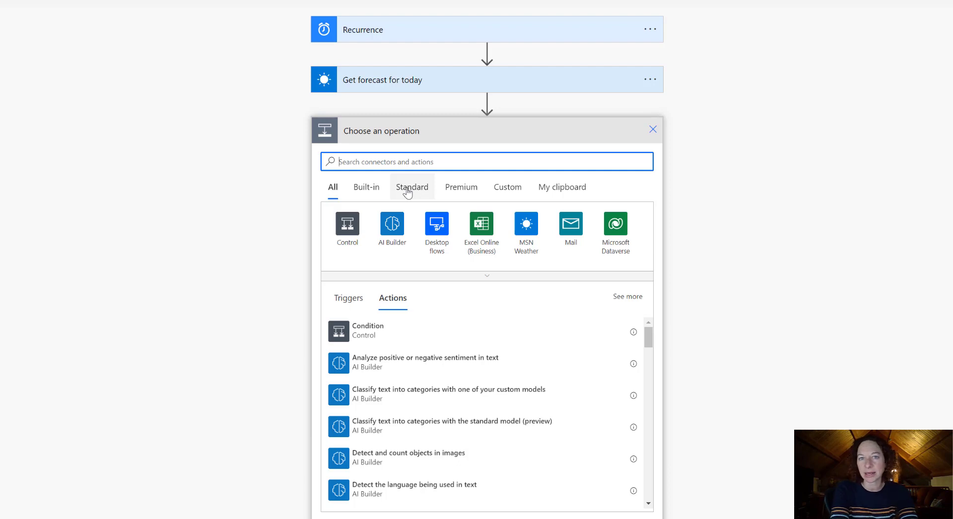
text(teams)
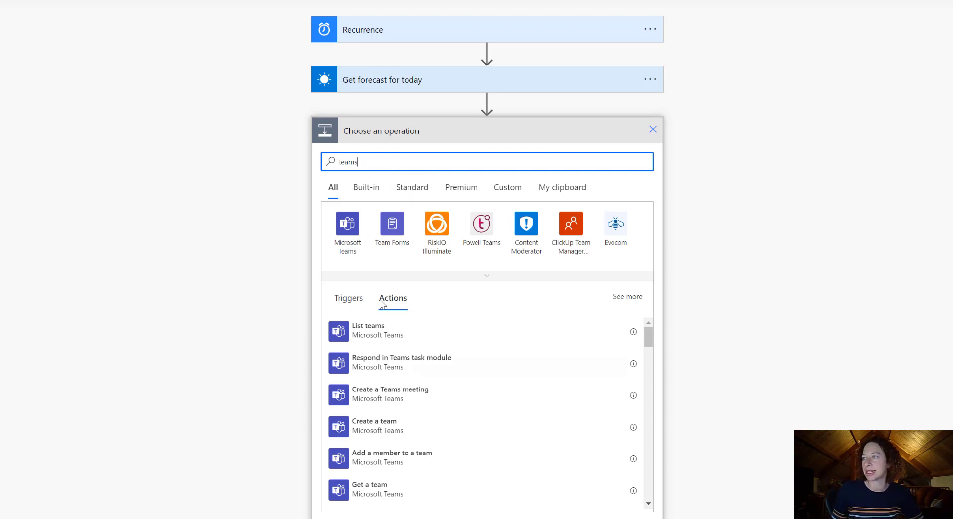
scroll(424, 399, down, 2)
scroll(424, 400, down, 2)
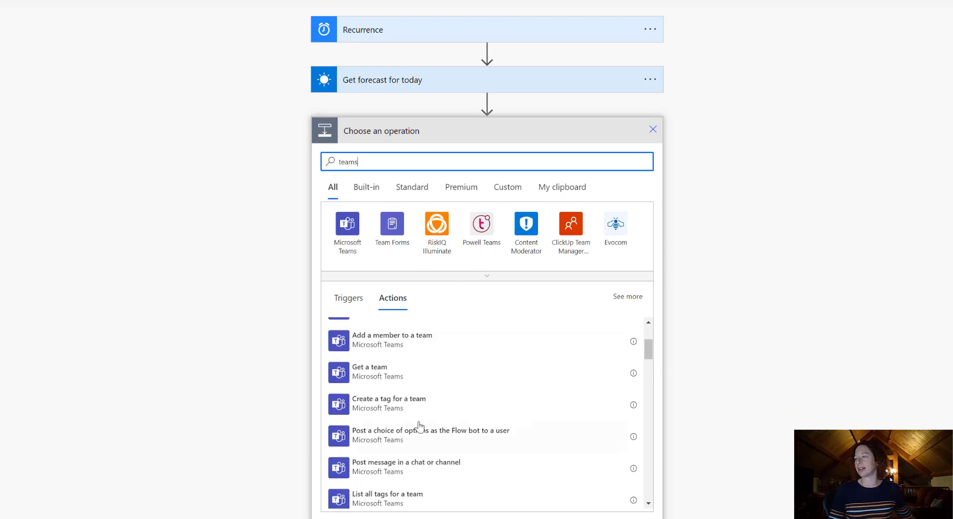
click(402, 472)
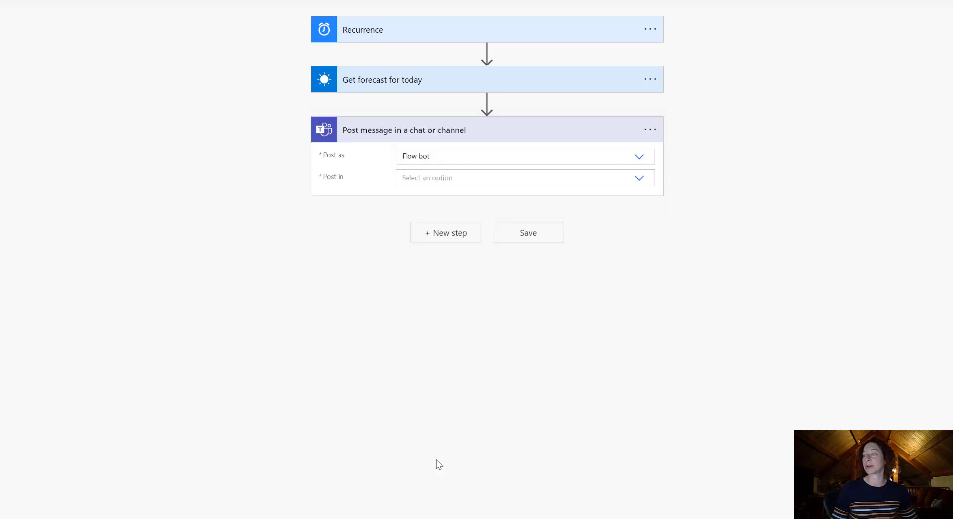
Post as Flow bot to a Channel: team Sales, channel General.
click(445, 159)
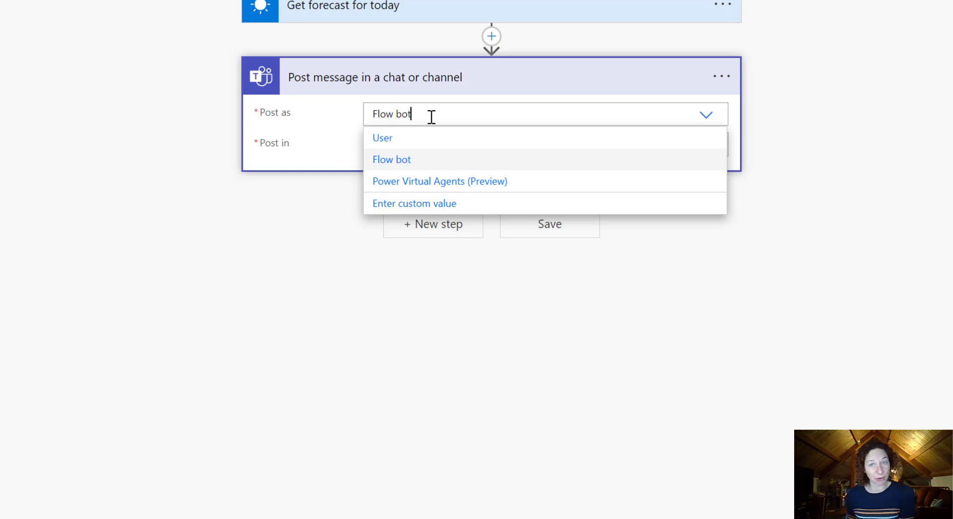
click(220, 101)
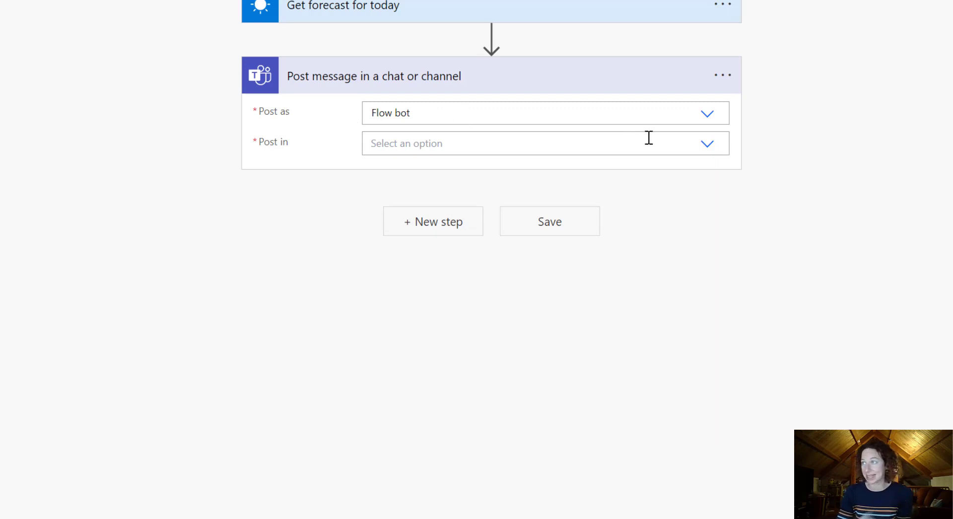
click(707, 145)
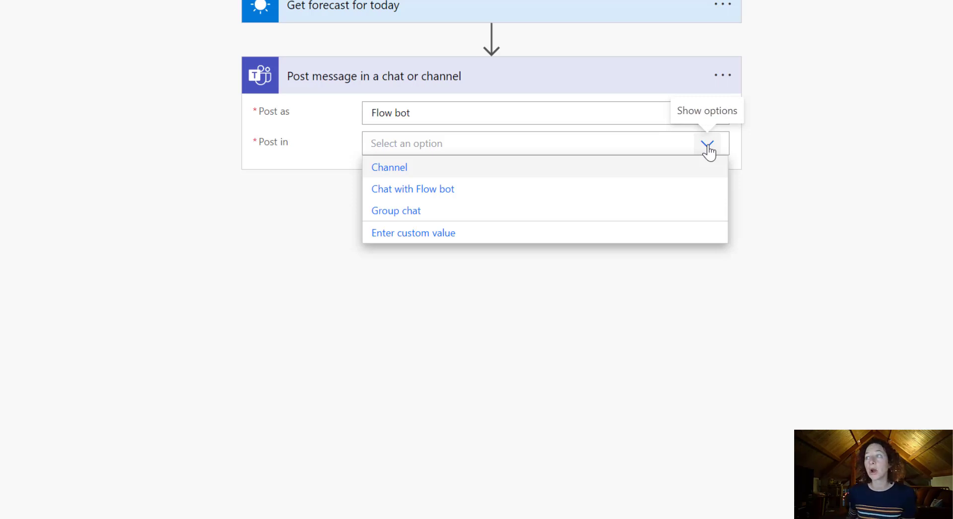
click(511, 170)
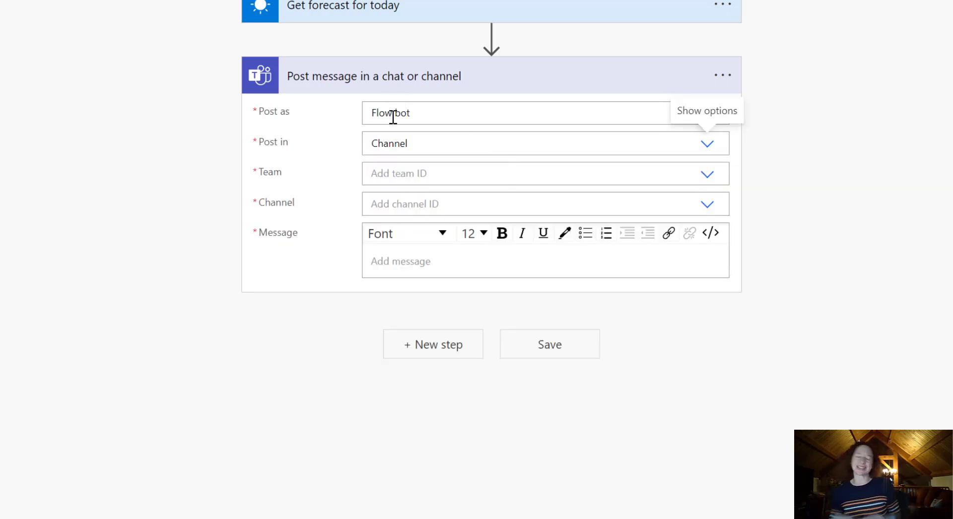
click(654, 166)
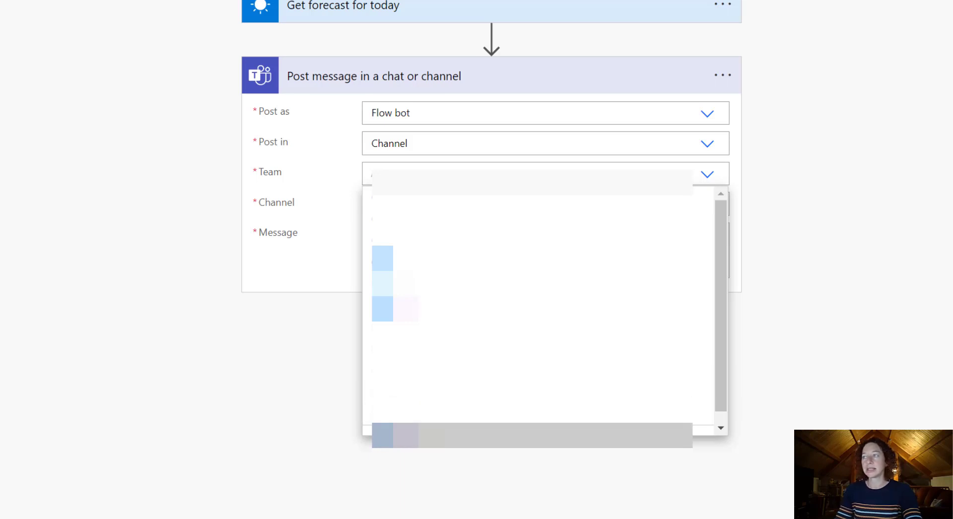
click(641, 185)
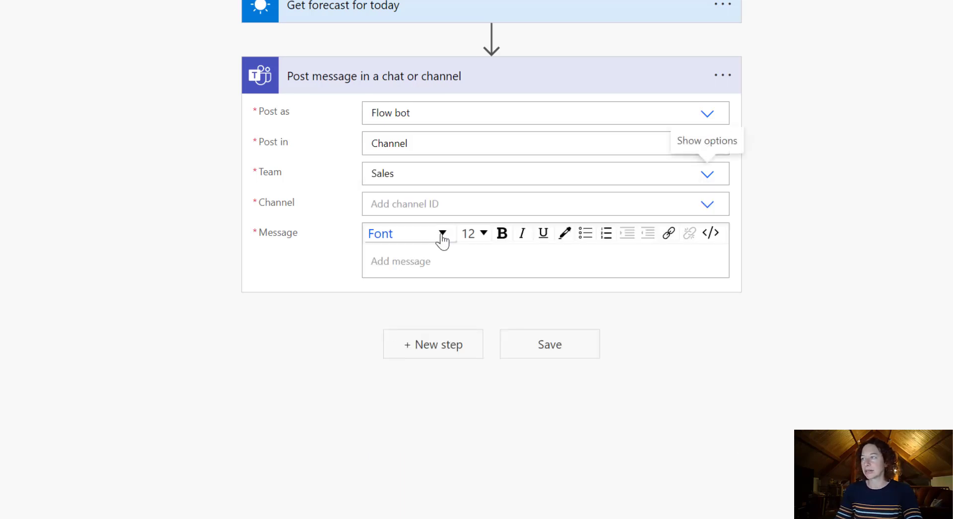
click(705, 203)
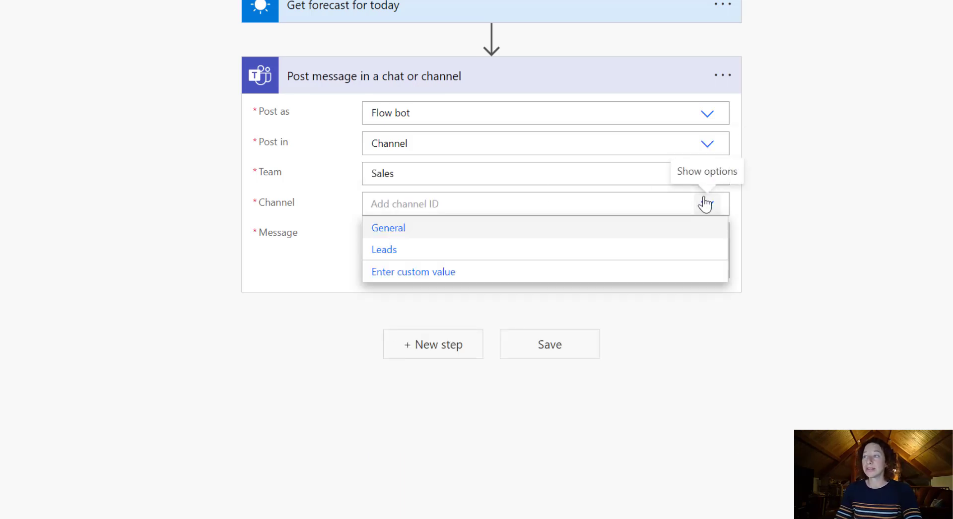
click(403, 229)
Write 'The weather forecast for Green Lane, PA' plus Day Conditions, with Day Summary on the next line.
click(412, 261)
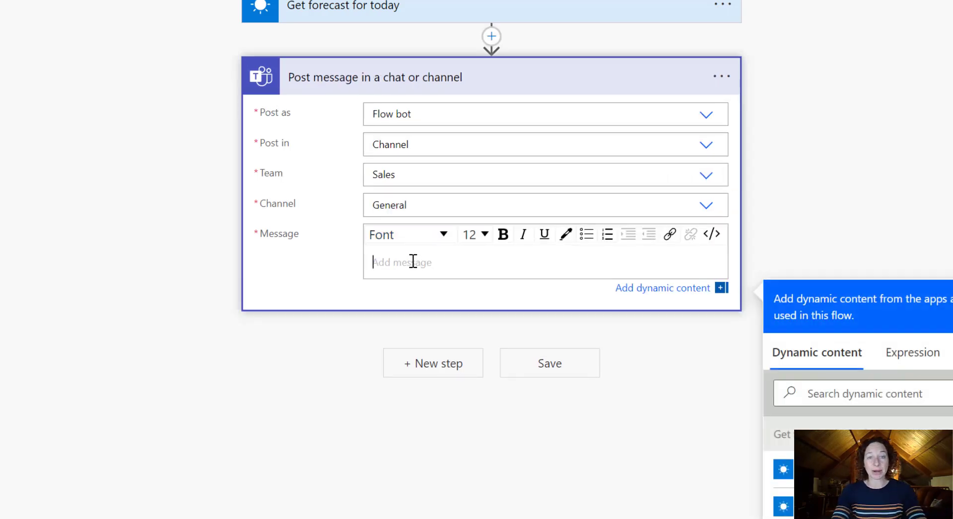
text(The weather forecast for Green Lane,)
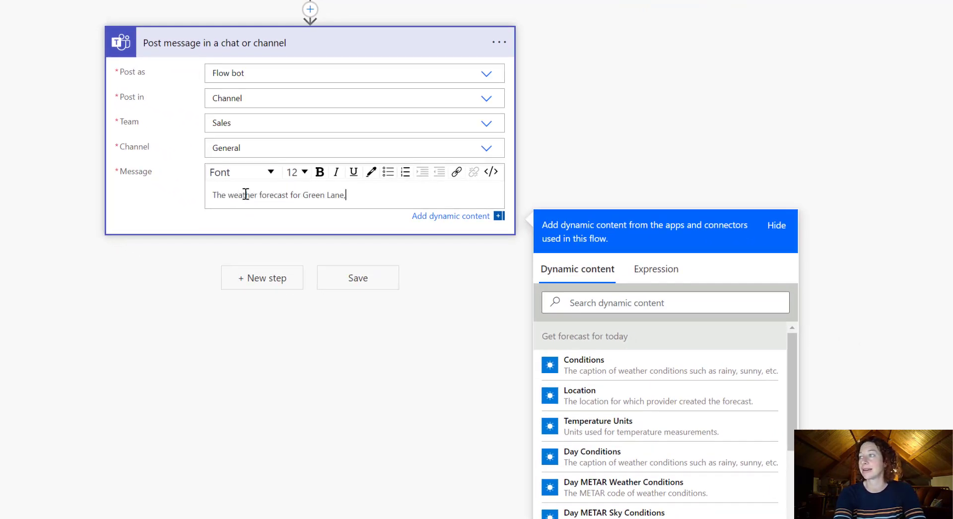
text( PA is:)
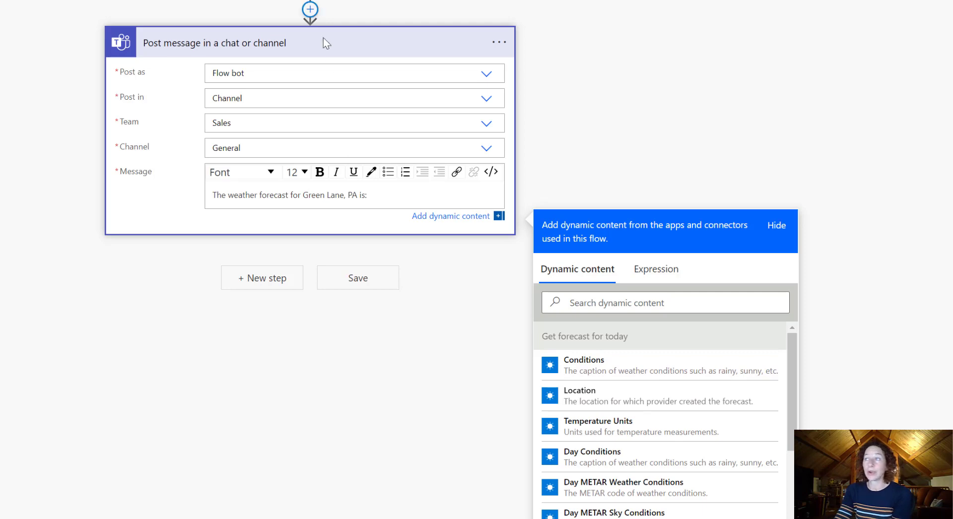
click(616, 452)
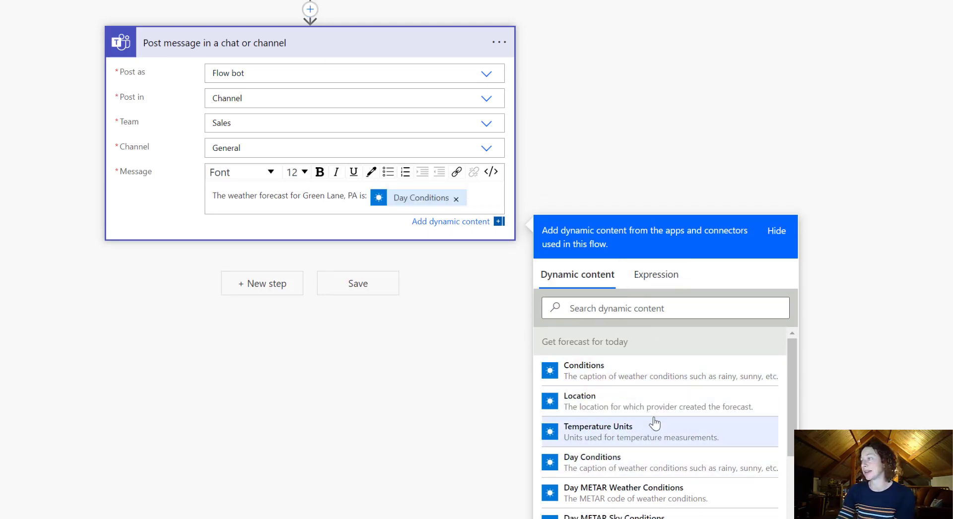
scroll(615, 431, down, 1)
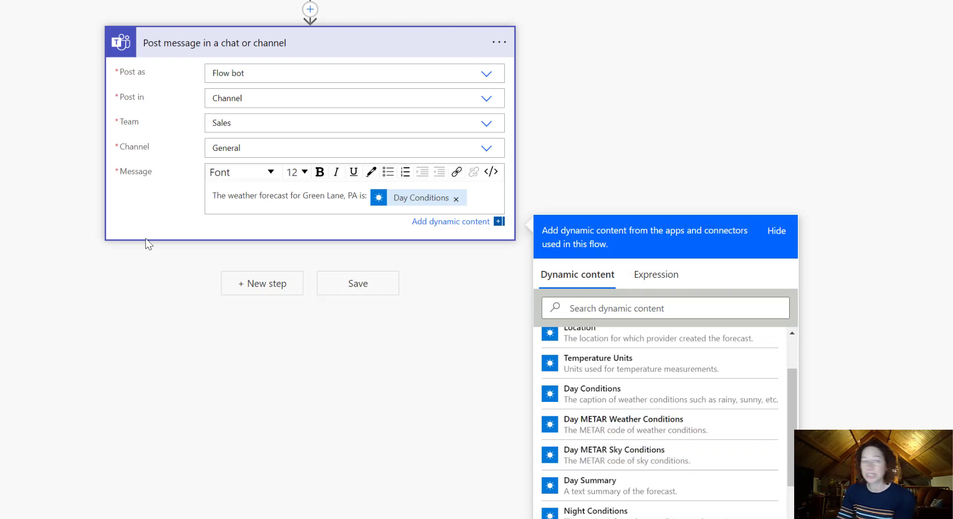
key(Return)
click(654, 498)
key(Return)
scroll(650, 481, down, 3)
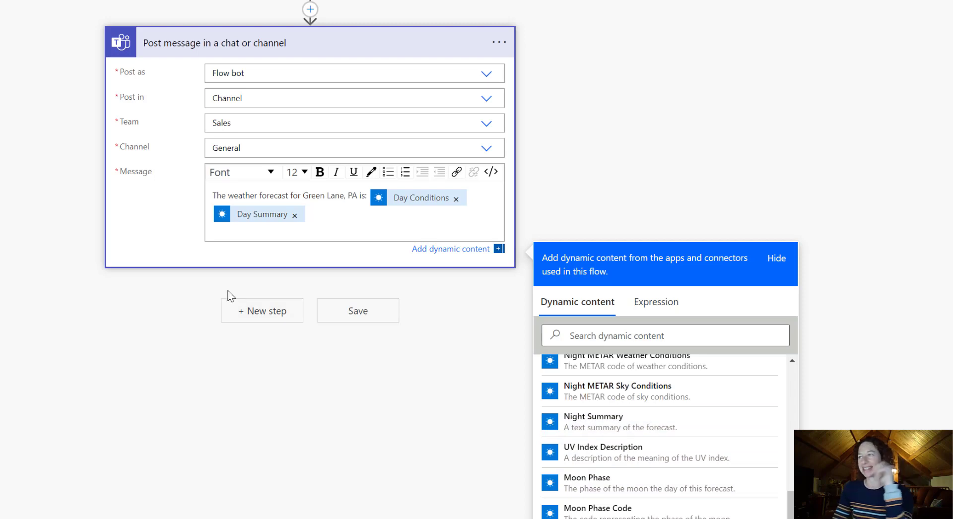
Save the flow and confirm the flow checker reports 0 errors and 0 warnings.
click(19, 301)
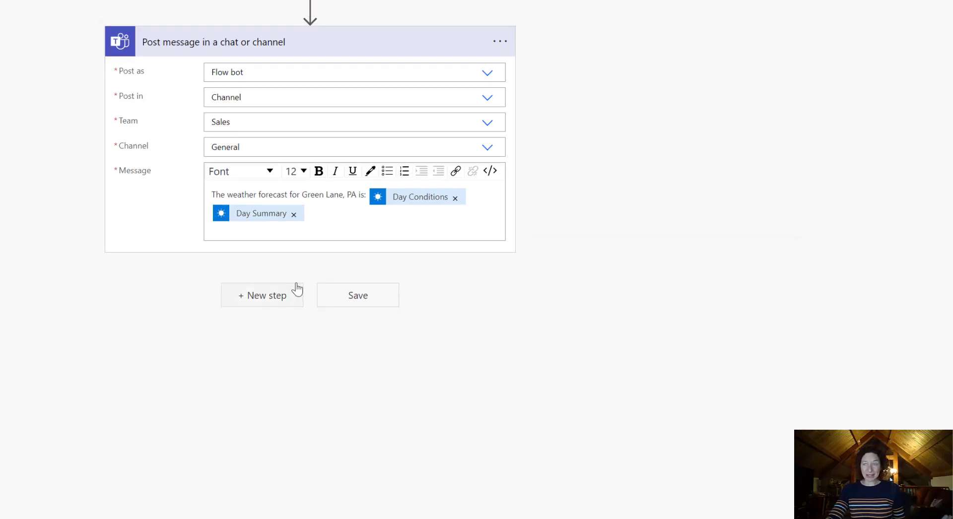
click(343, 304)
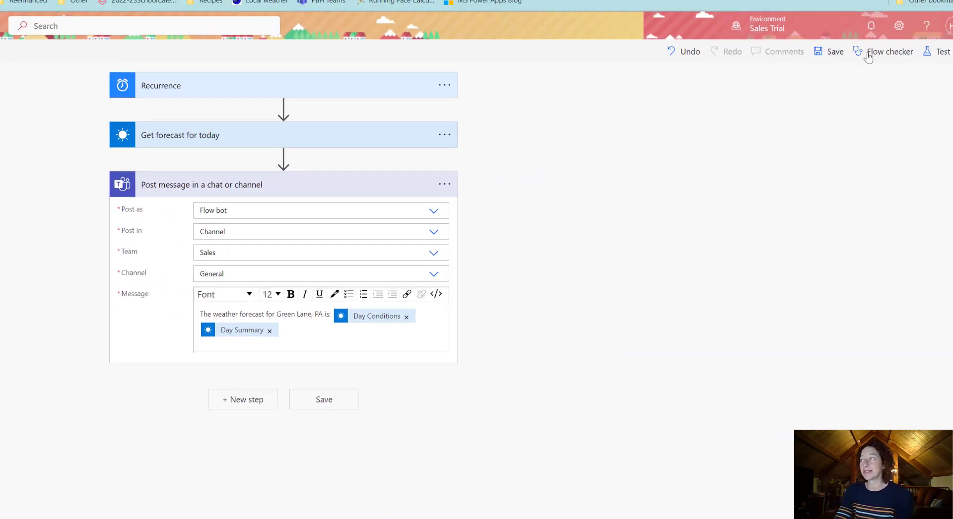
click(884, 53)
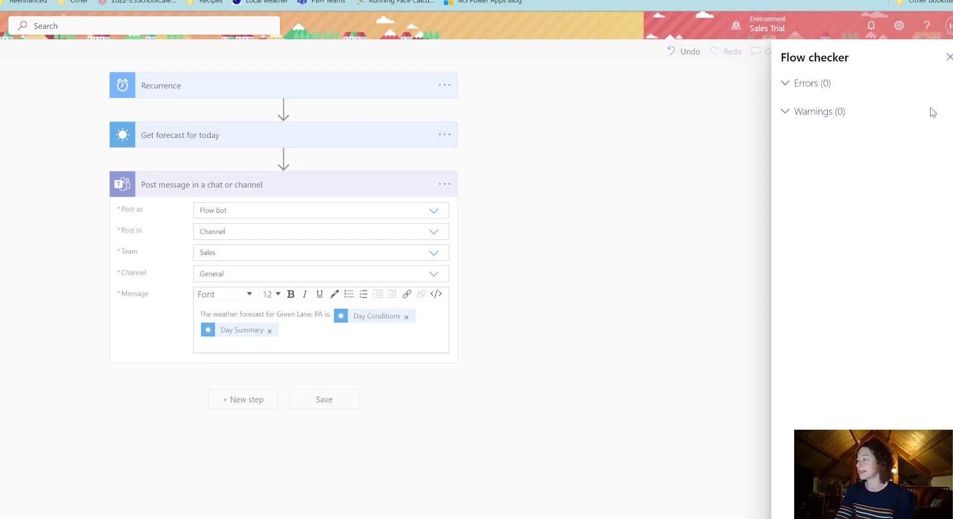
click(948, 56)
Run a manual test of the flow and open its run history.
click(940, 56)
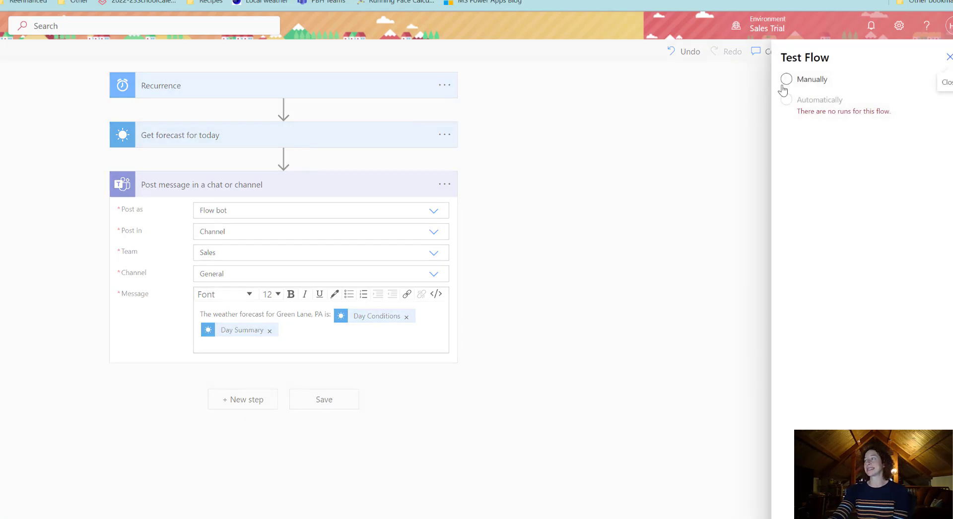
click(785, 82)
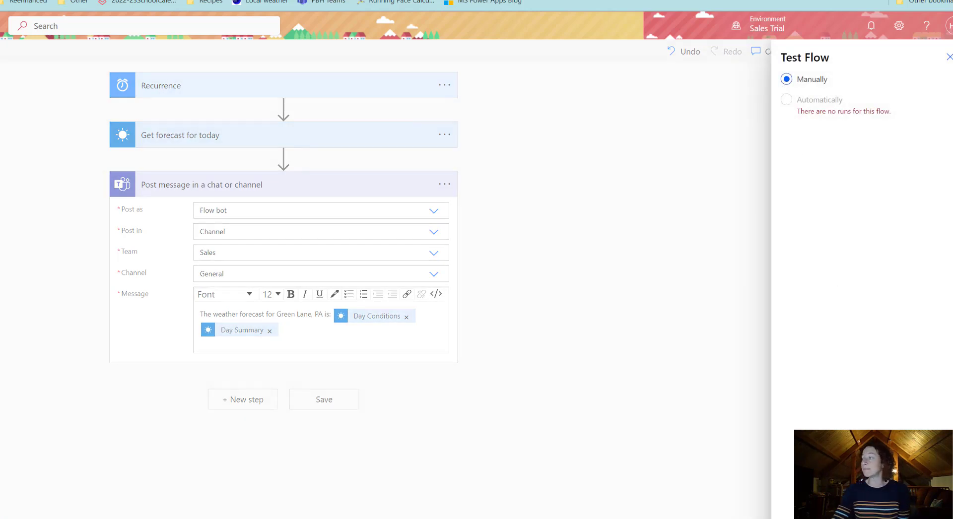
click(788, 498)
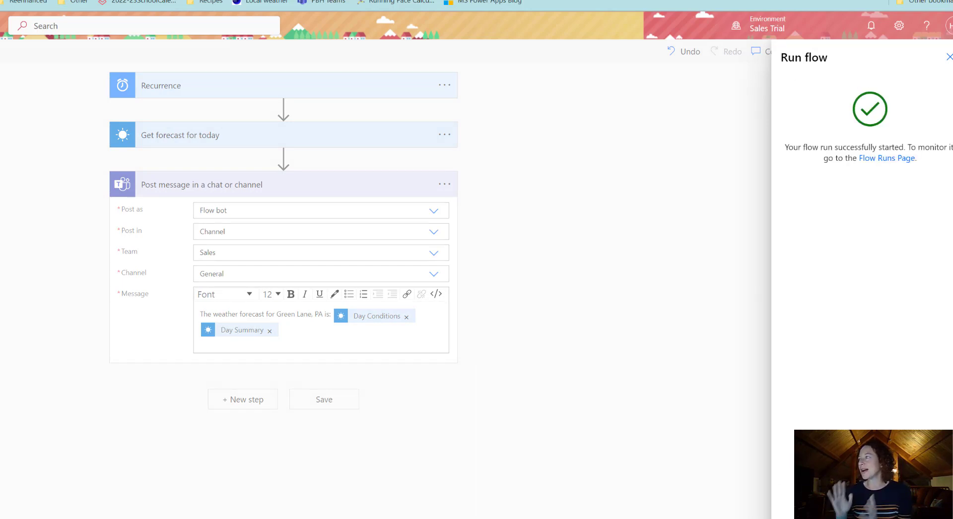
click(886, 164)
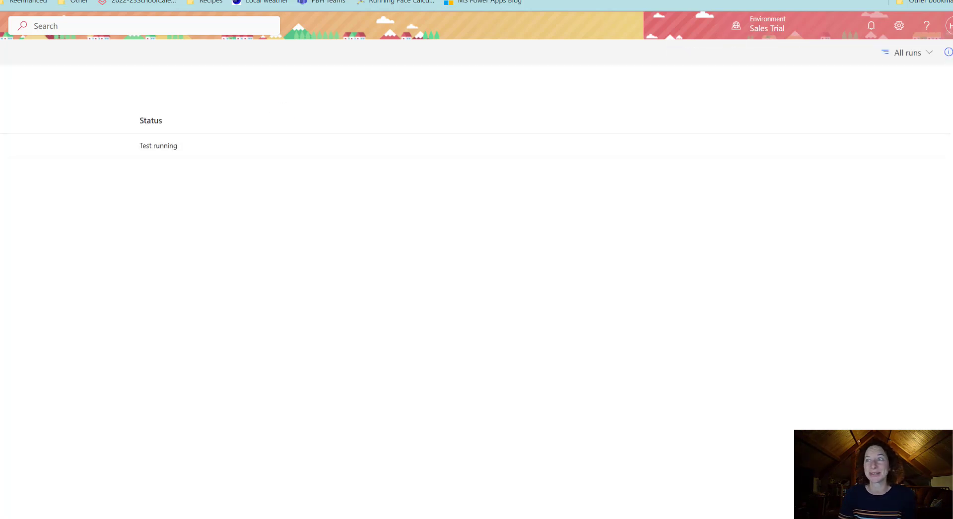
Review the test run's Teams post showing 'Cloudy' and its summary, then return to Flows.
click(168, 126)
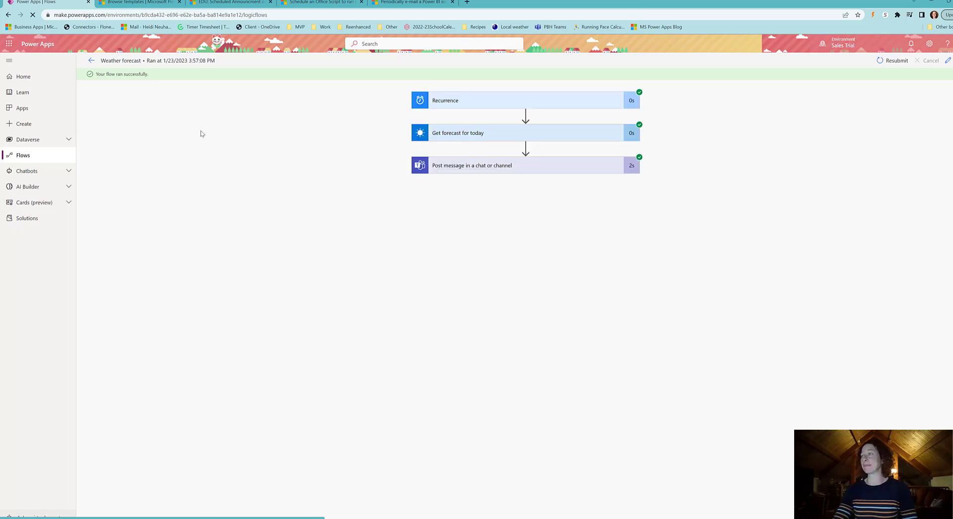
click(504, 164)
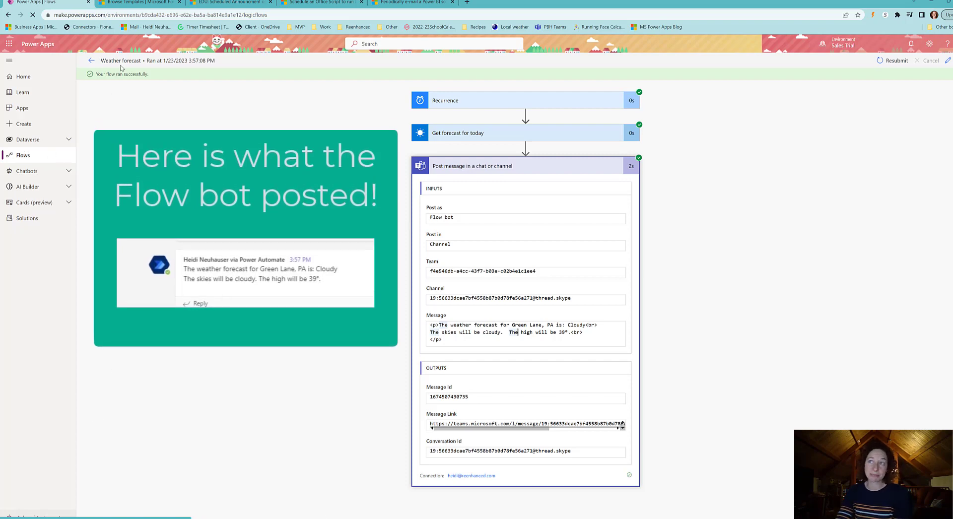
click(92, 60)
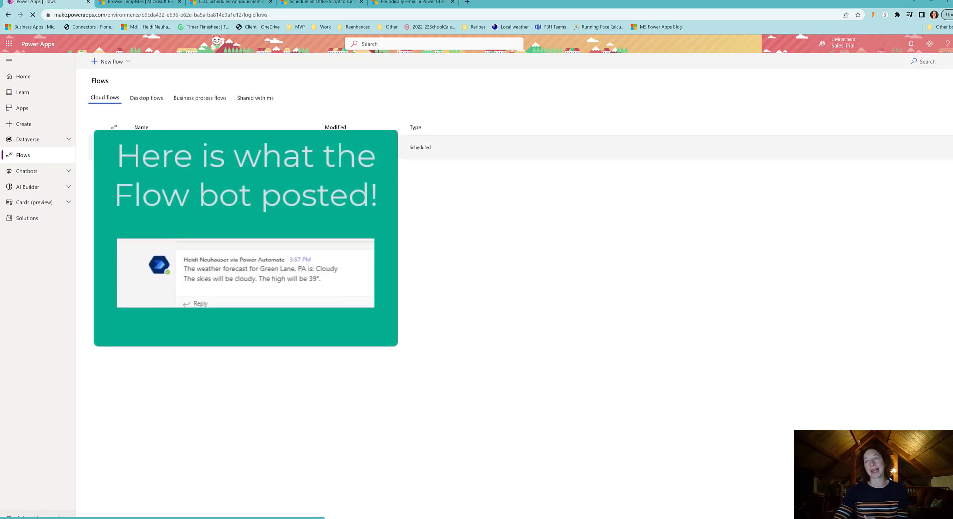
Open the Weather forecast flow from the Cloud flows list to view its connections and run history.
click(149, 147)
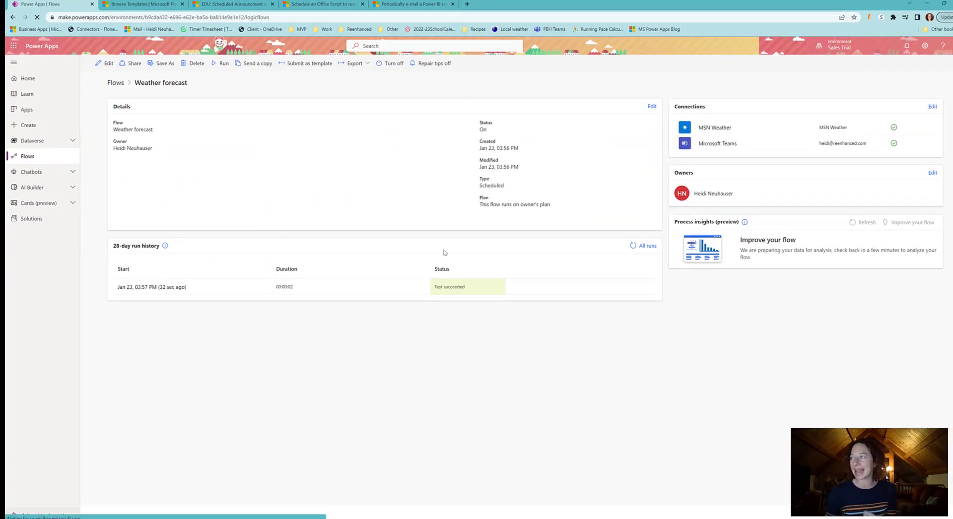